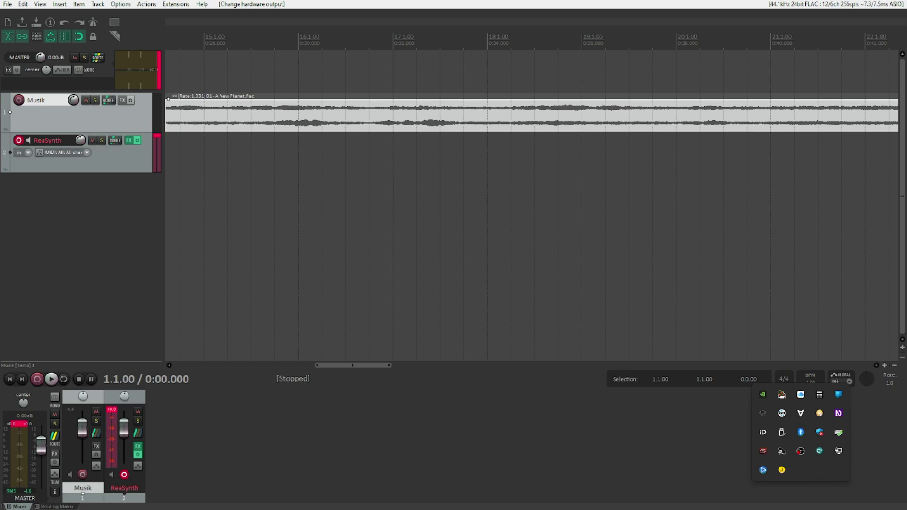
# Select the ReaSynth track by its name in the track control panel.
pyautogui.click(124, 492)
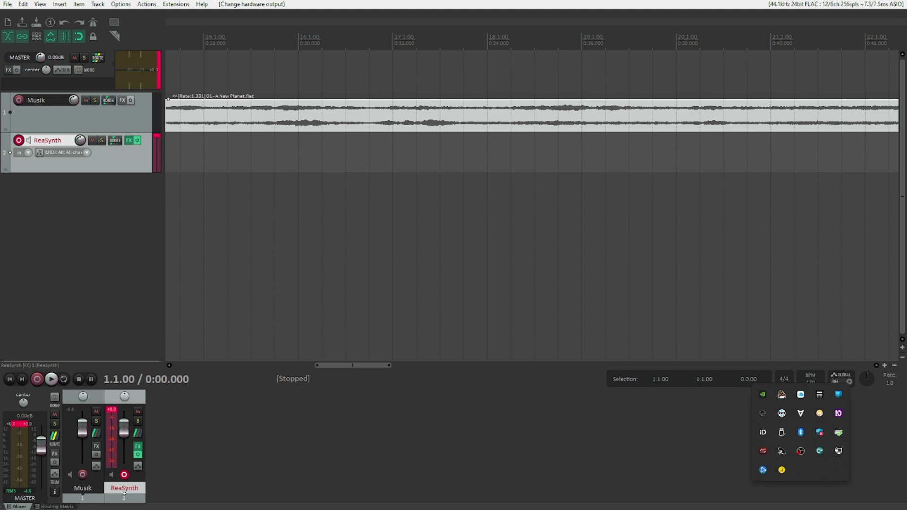
# Play the Musik track's audio briefly from the start, then reselect ReaSynth.
pyautogui.click(43, 116)
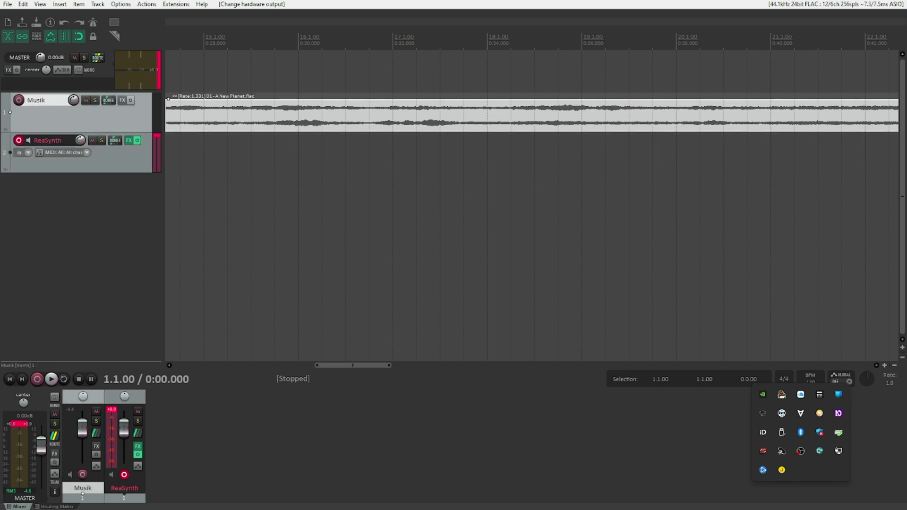
pyautogui.press('space')
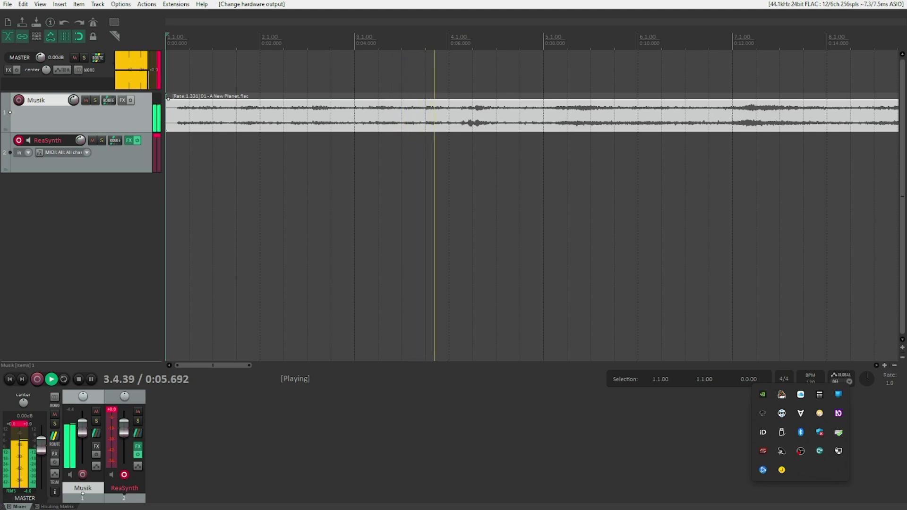
pyautogui.press('space')
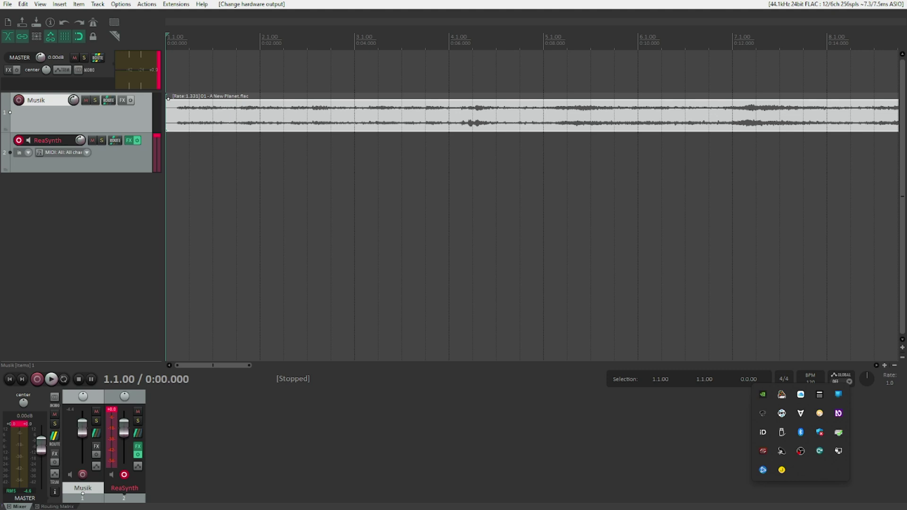
pyautogui.click(94, 161)
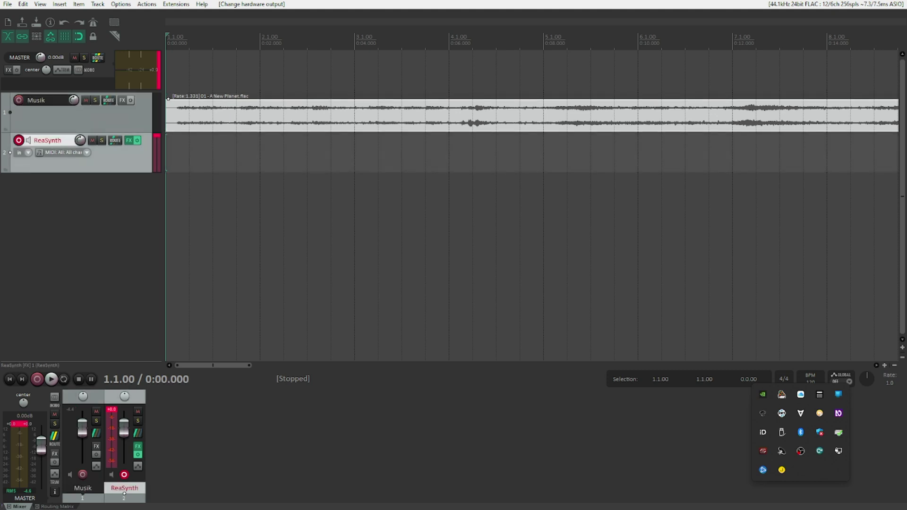
# Open the virtual MIDI keyboard and play ReaSynth notes C4–B4 (keys Q to U) over the playing music.
pyautogui.hotkey('alt', 'b')
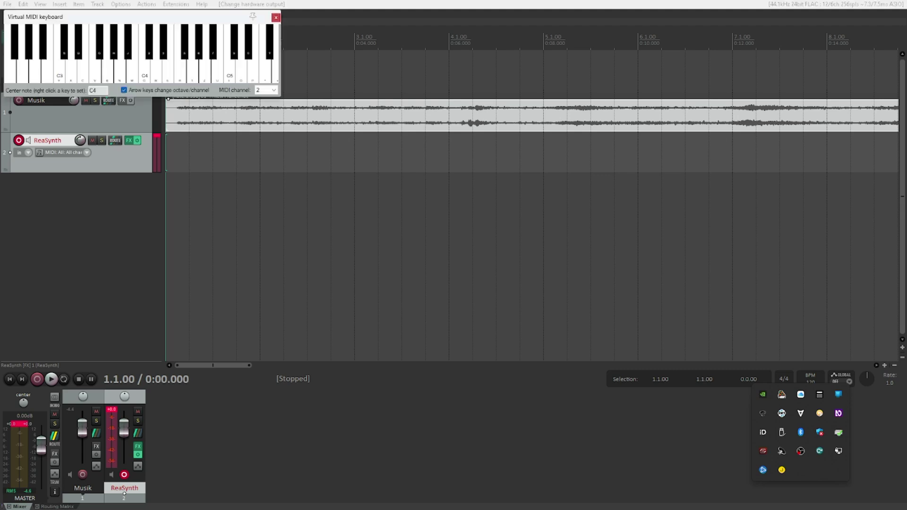
pyautogui.press('q')
pyautogui.press('space')
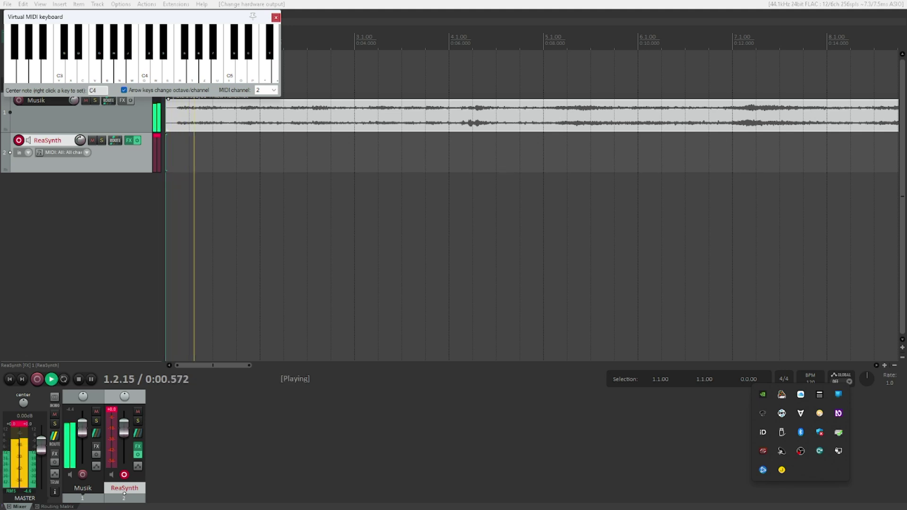
pyautogui.press('q')
pyautogui.press('w')
pyautogui.press('e')
pyautogui.press('r')
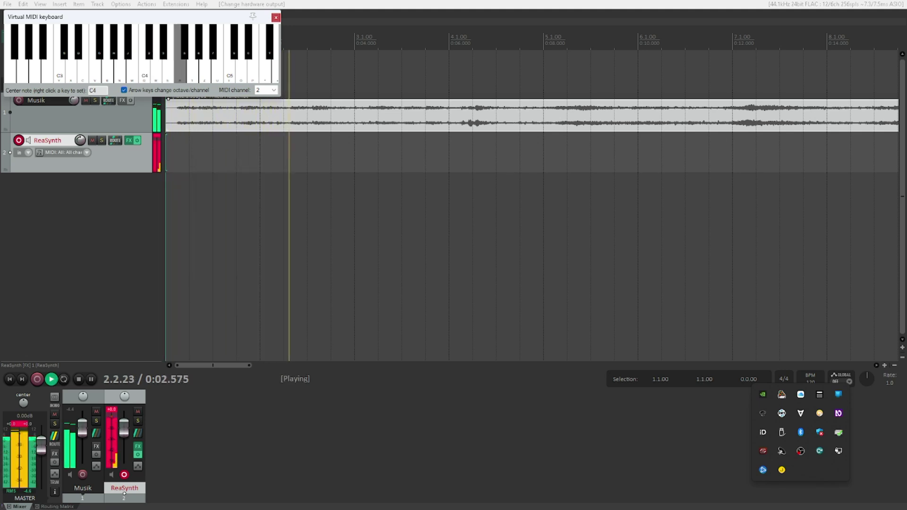
pyautogui.press('t')
pyautogui.press('y')
pyautogui.press('u')
pyautogui.press('space')
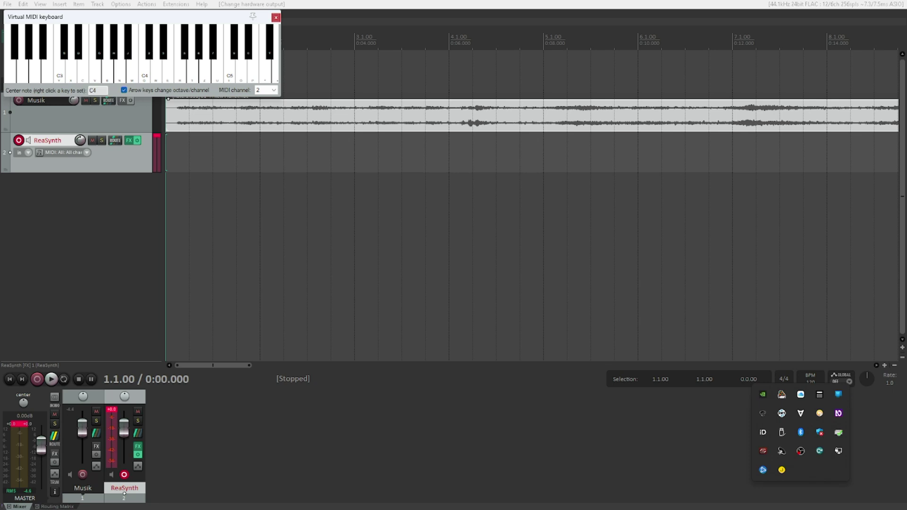
# Close the virtual MIDI keyboard and set the Musik track's channels to 4 in its routing window.
pyautogui.hotkey('alt', 'b')
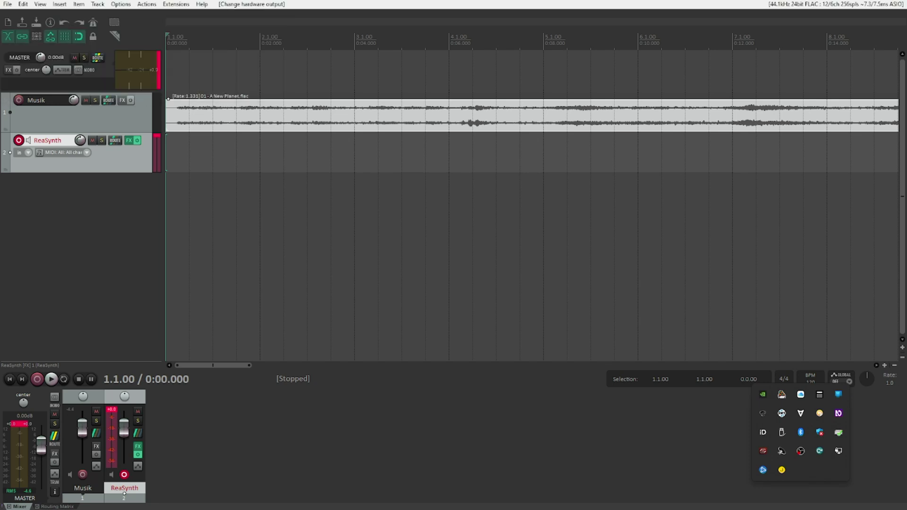
pyautogui.click(118, 118)
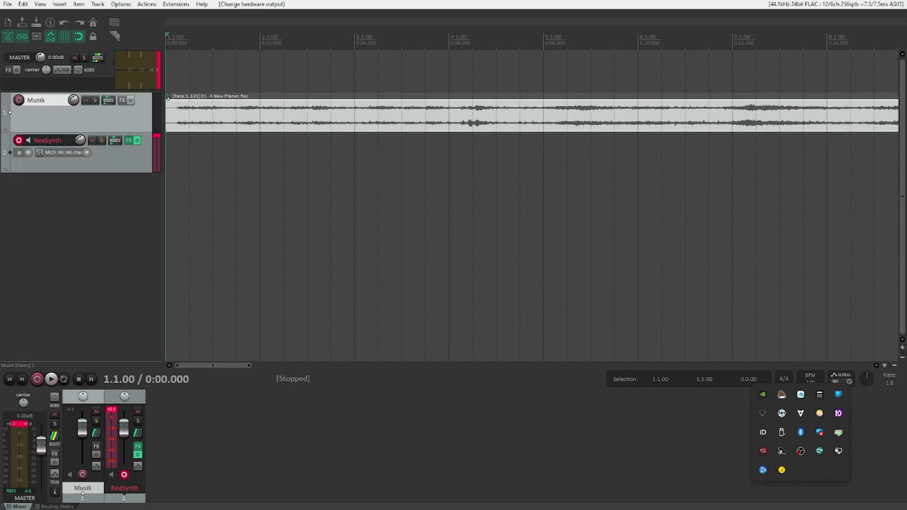
pyautogui.hotkey('alt', 'r')
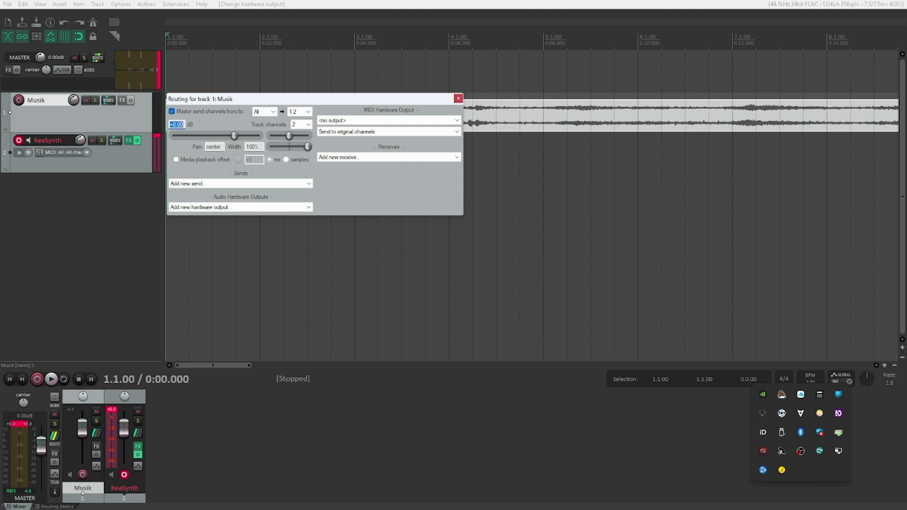
pyautogui.press('Tab')
pyautogui.press('Tab')
pyautogui.press('Tab')
pyautogui.press('Down')
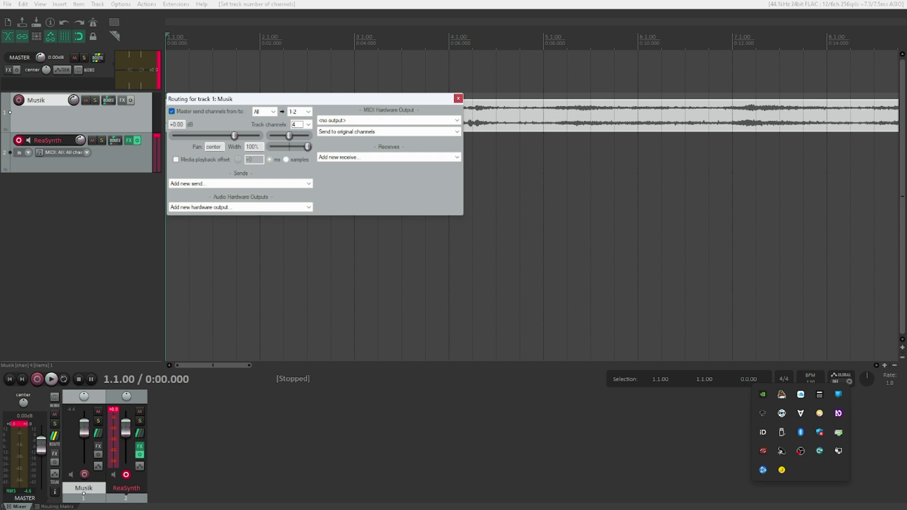
pyautogui.press('Escape')
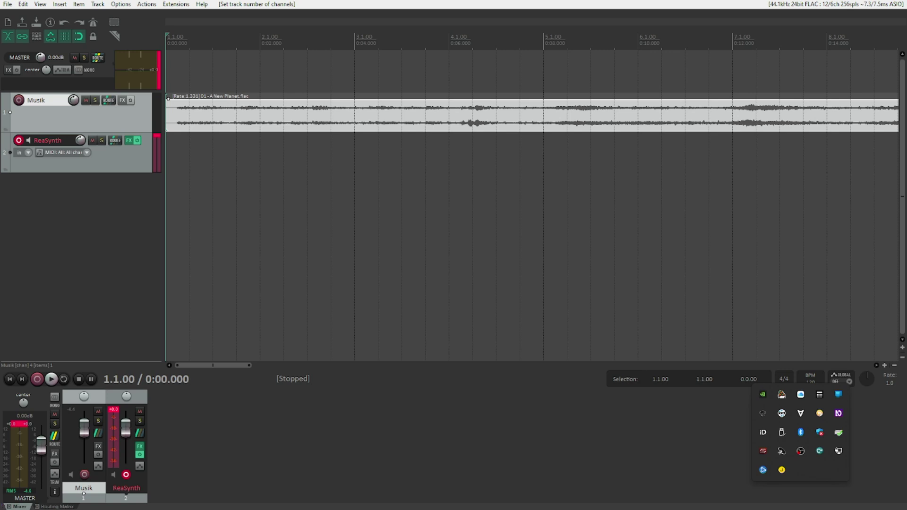
# Select ReaSynth and create a send to track 1 Musik via Route > Sends.
pyautogui.click(126, 493)
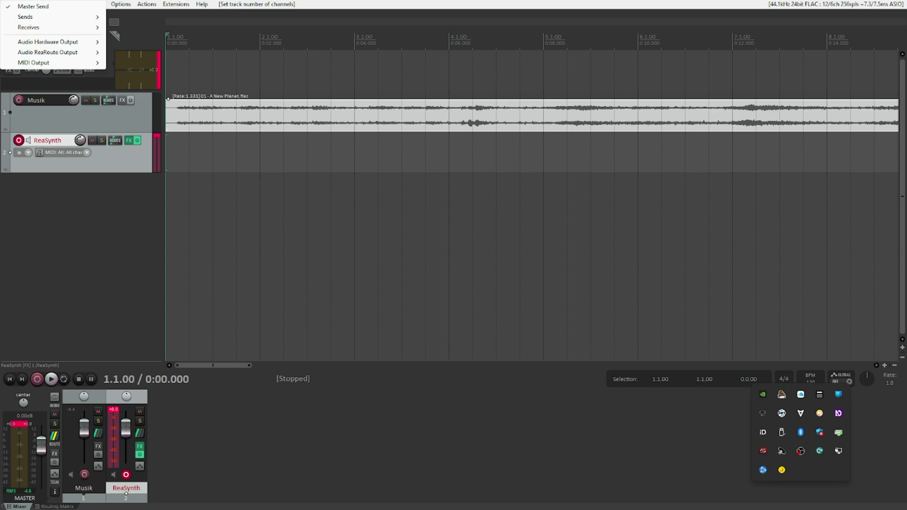
pyautogui.press('Down')
pyautogui.press('Right')
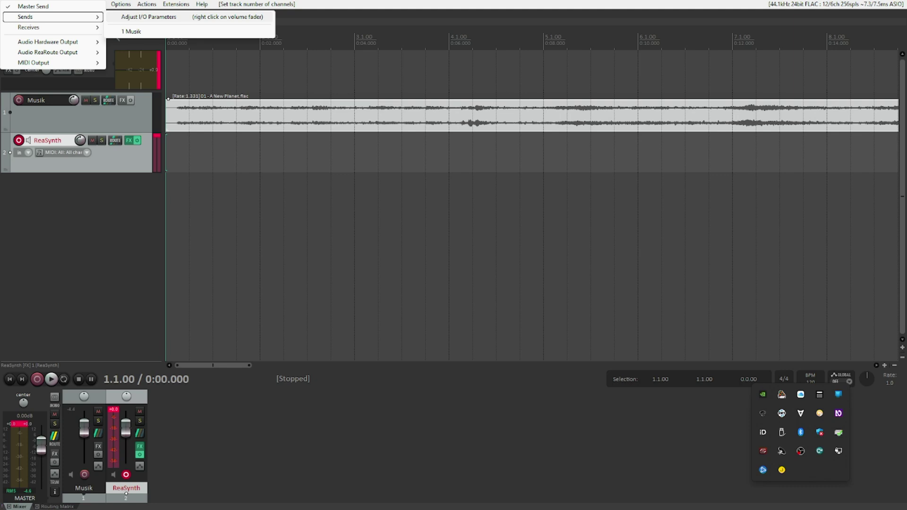
pyautogui.press('Down')
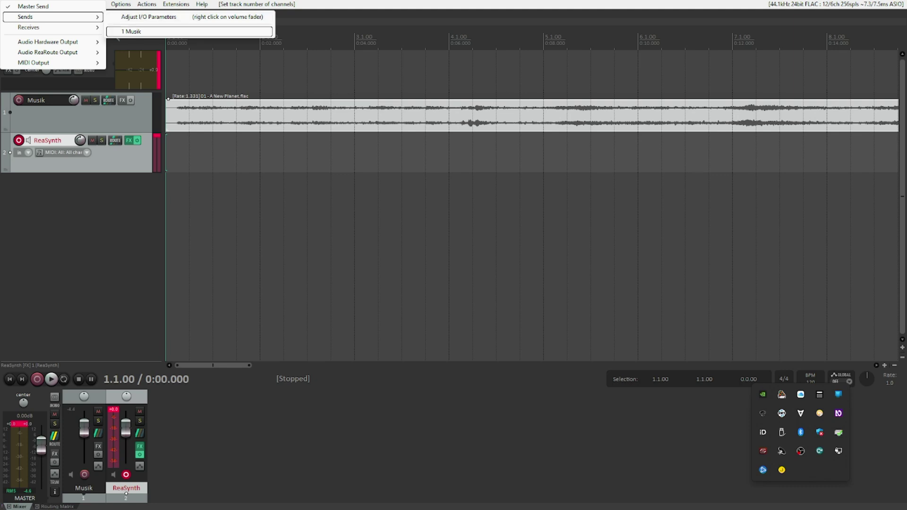
pyautogui.press('Return')
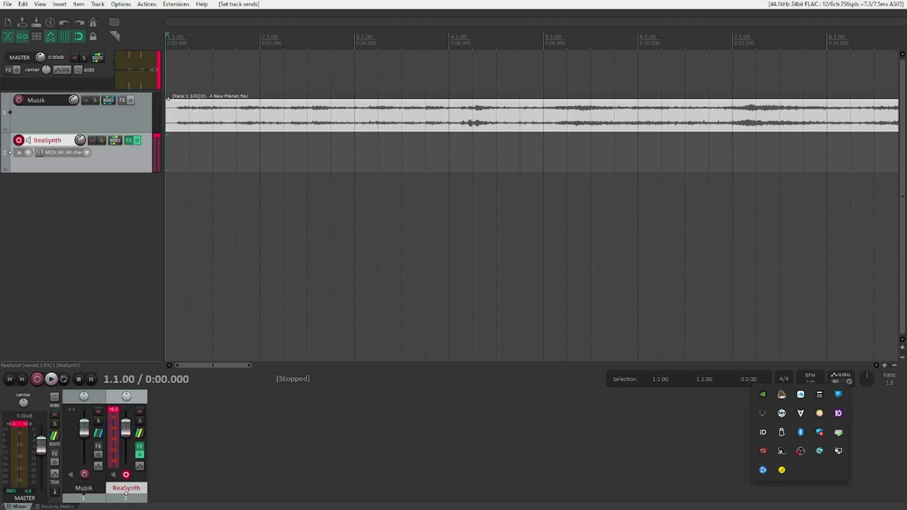
# Select Musik and bring up the options for its receive from ReaSynth.
pyautogui.click(83, 491)
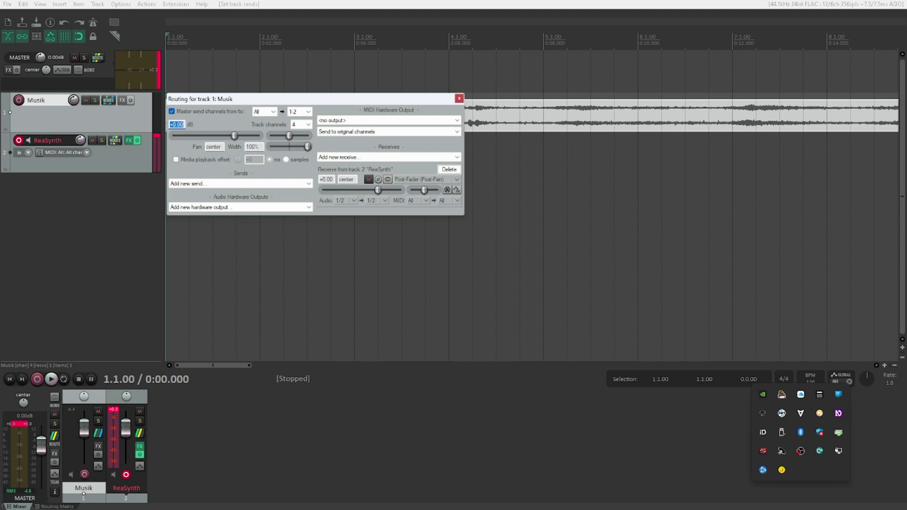
pyautogui.press('Tab')
pyautogui.press('Tab')
pyautogui.press('Tab')
pyautogui.press('Tab')
pyautogui.press('Tab')
pyautogui.press('Tab')
pyautogui.press('Tab')
pyautogui.press('Tab')
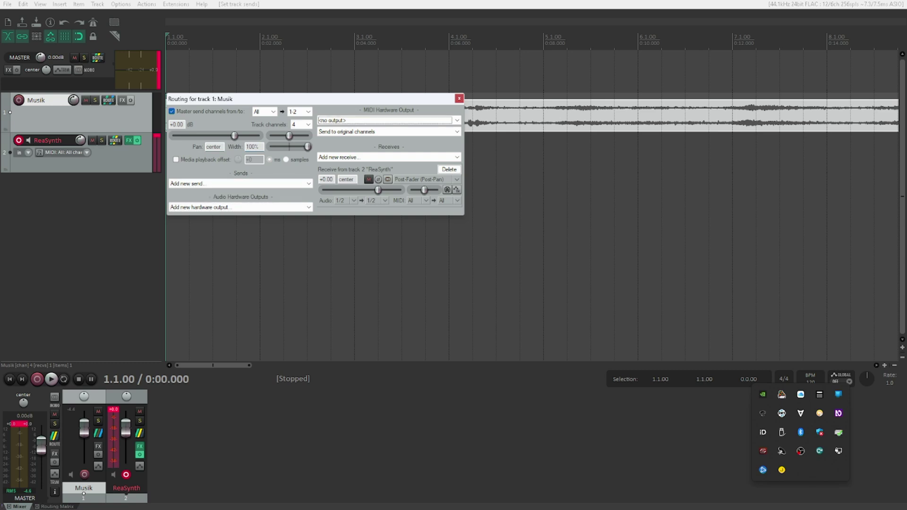
pyautogui.press('Tab')
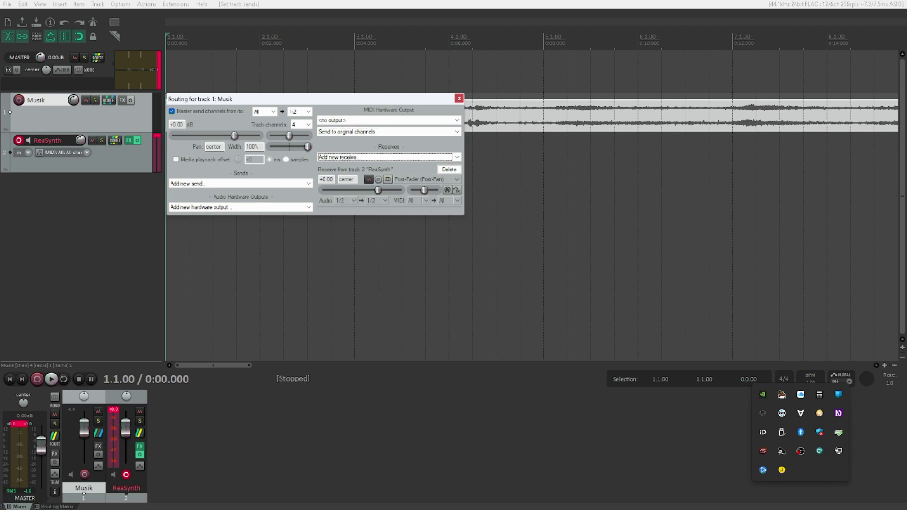
pyautogui.press('Tab')
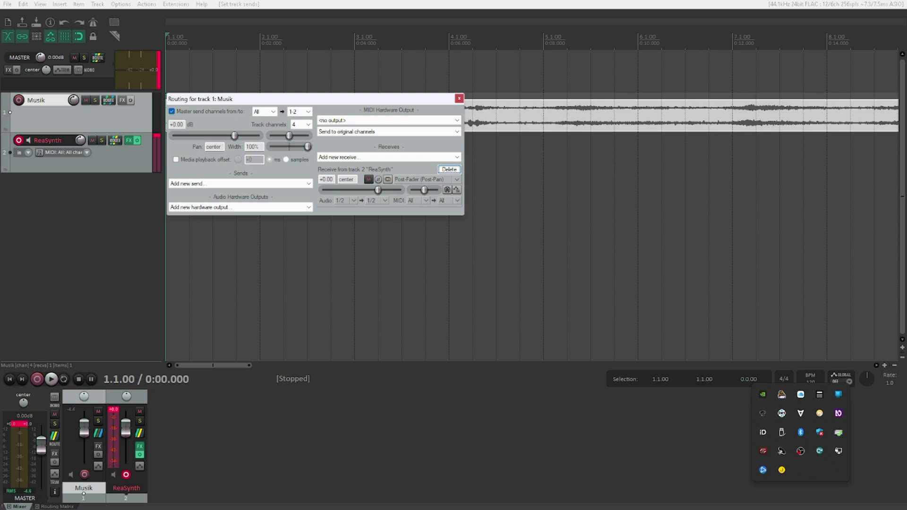
pyautogui.hotkey('shift', 'F10')
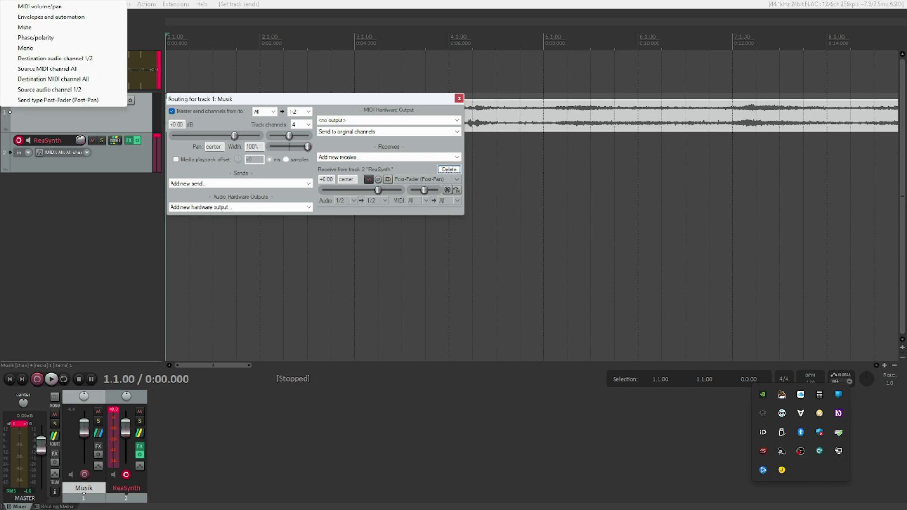
pyautogui.press('Down')
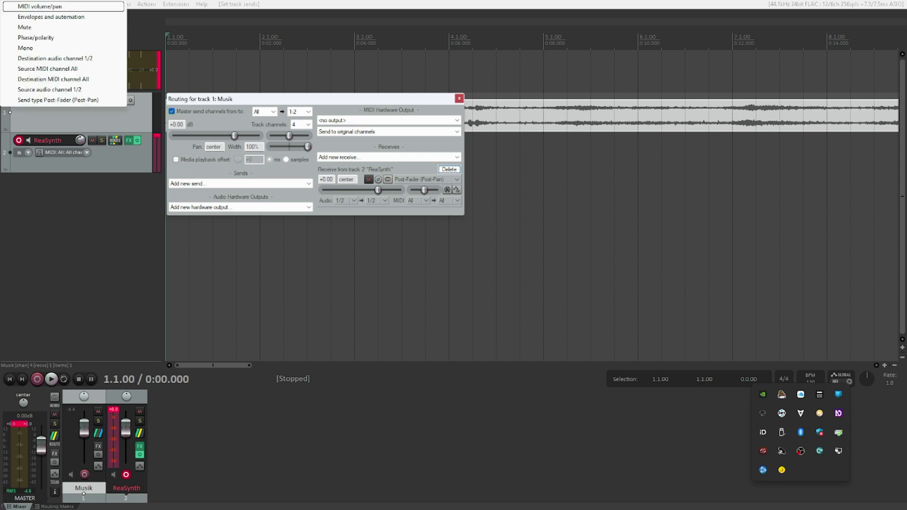
pyautogui.press('Down')
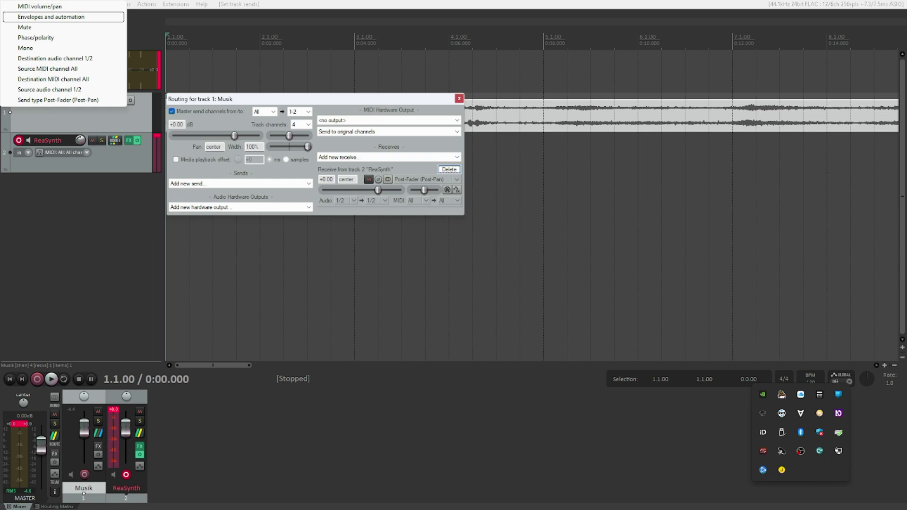
pyautogui.press('Down')
pyautogui.press('Down')
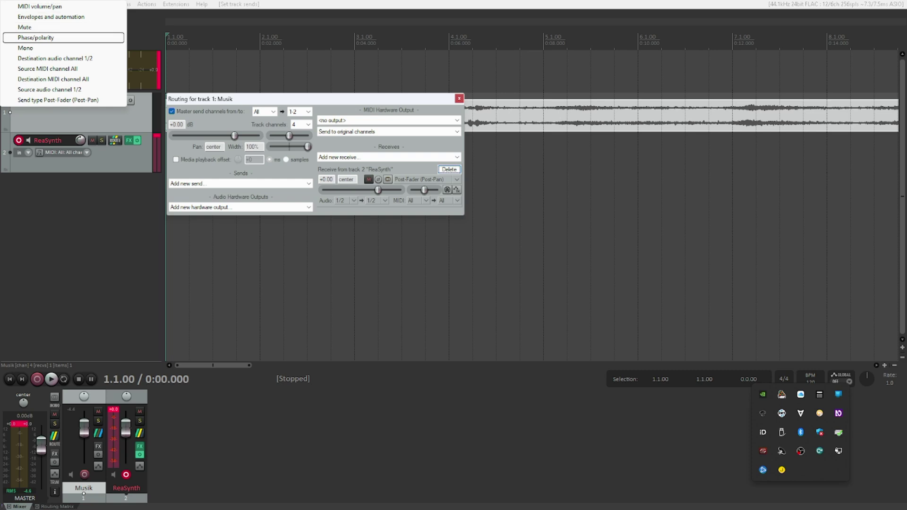
pyautogui.press('Down')
pyautogui.press('Down')
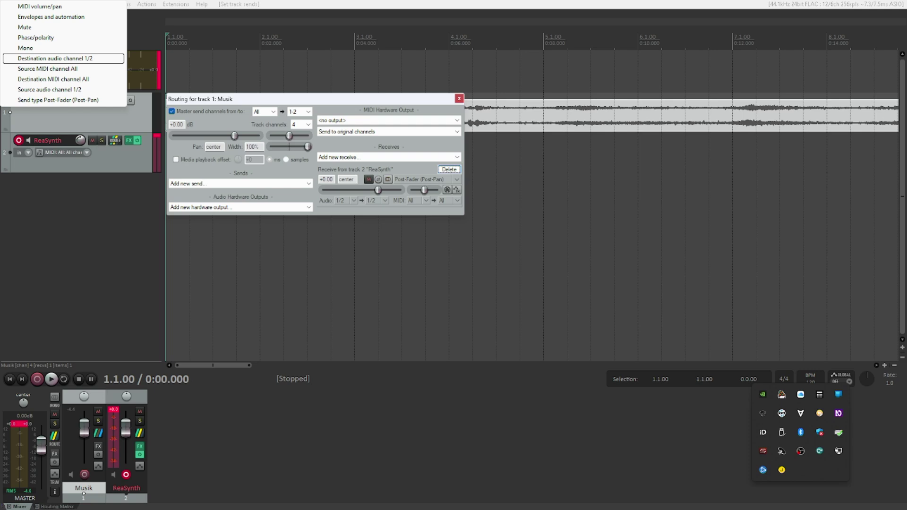
# Set the ReaSynth receive's destination channels to 3/4 and close the routing window.
pyautogui.click(373, 200)
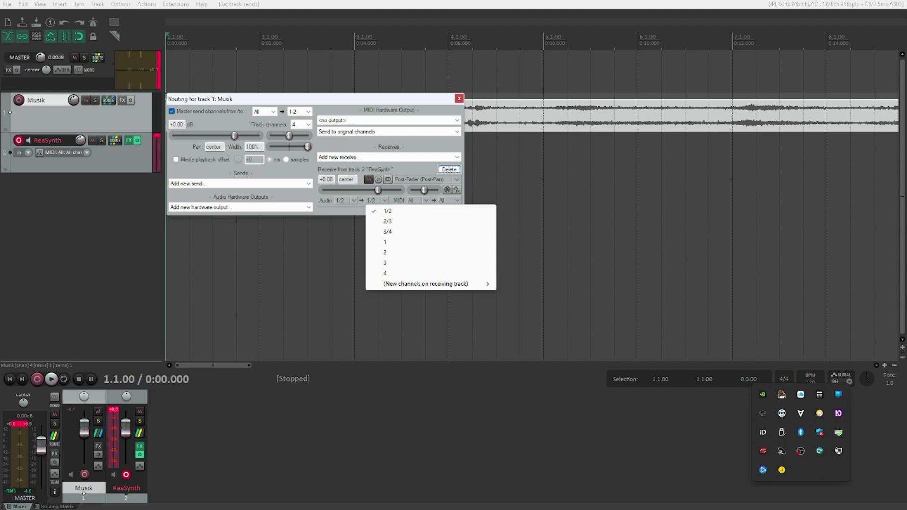
pyautogui.press('Down')
pyautogui.press('Down')
pyautogui.press('Down')
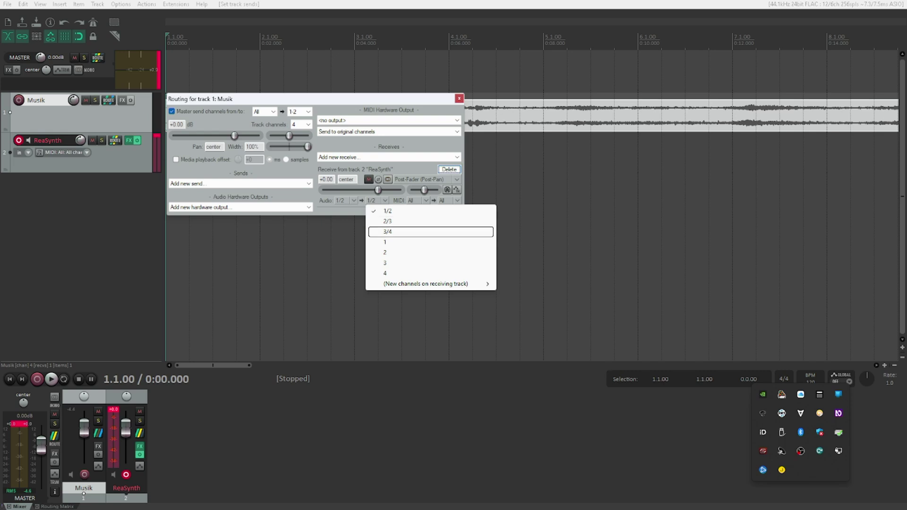
pyautogui.press('Return')
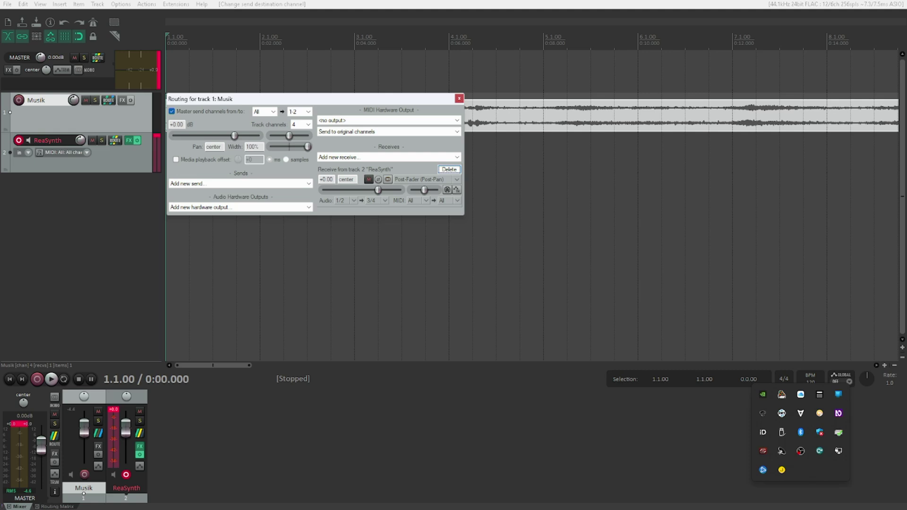
pyautogui.press('Escape')
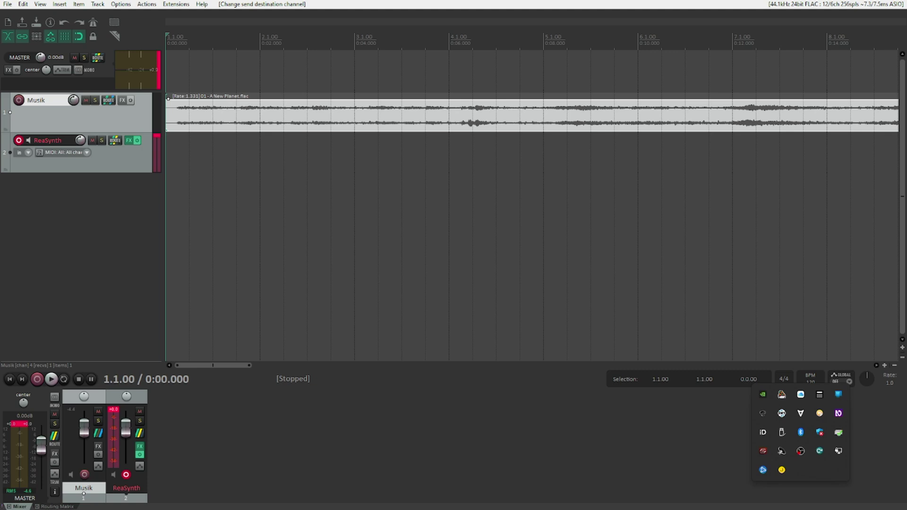
# Filter the FX browser for 'reaga' and add VST: ReaGate (Cockos) to Musik.
pyautogui.press('f')
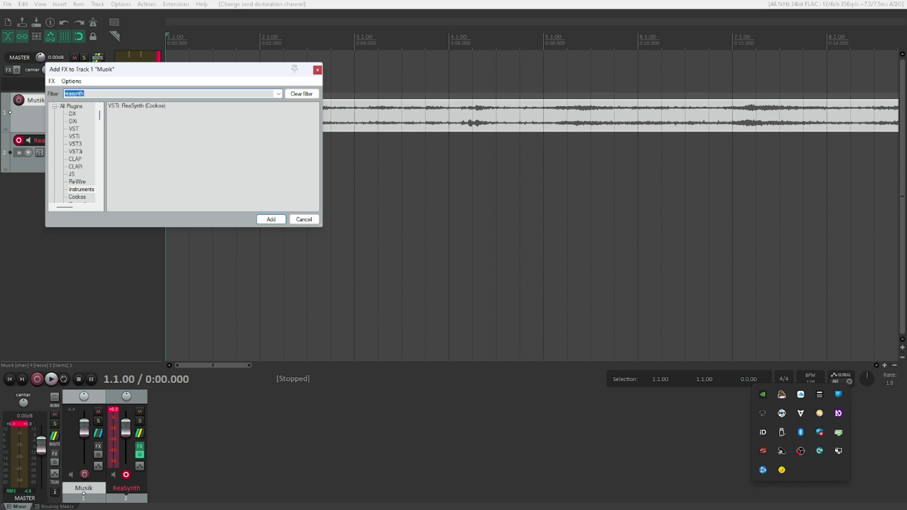
pyautogui.write('rea')
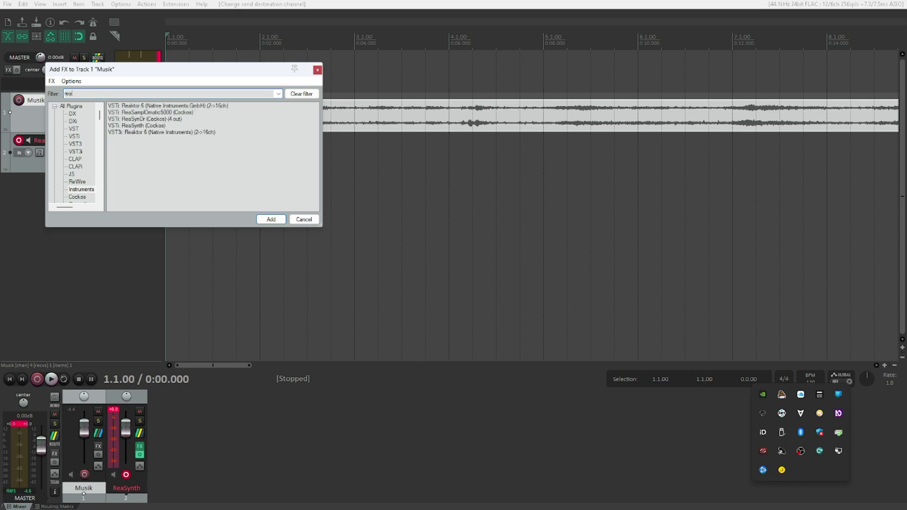
pyautogui.write('gate')
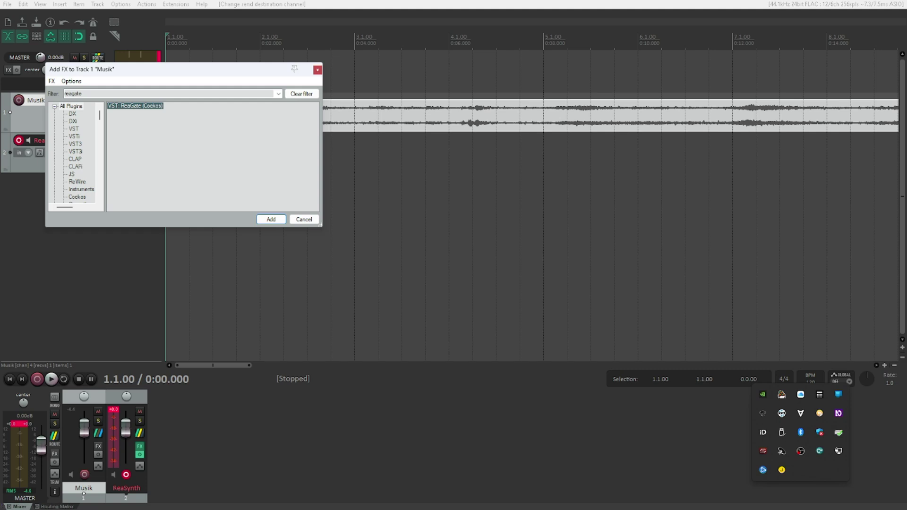
pyautogui.press('Return')
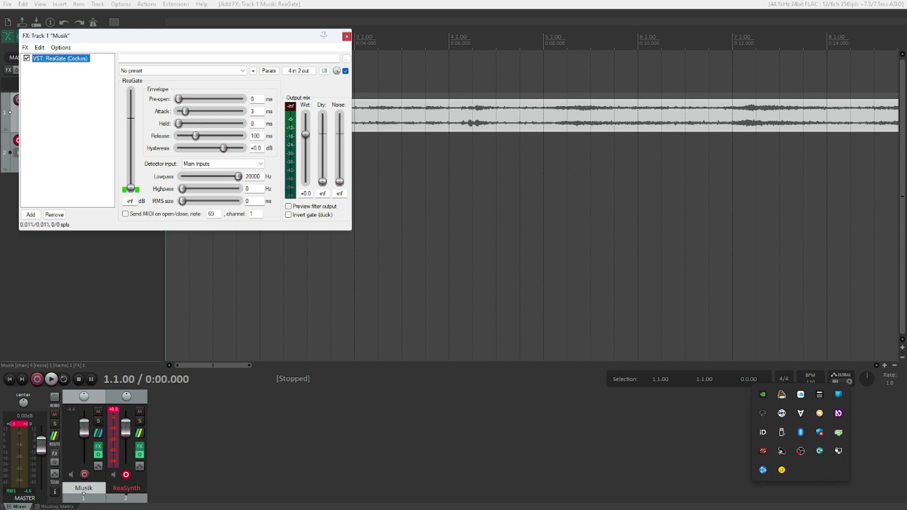
pyautogui.press('Tab')
pyautogui.press('Tab')
pyautogui.press('Tab')
pyautogui.press('Tab')
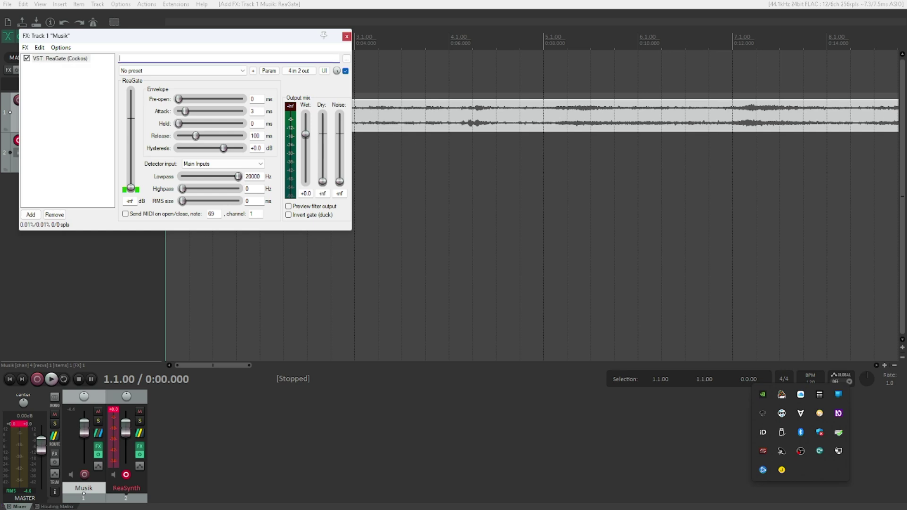
pyautogui.press('Tab')
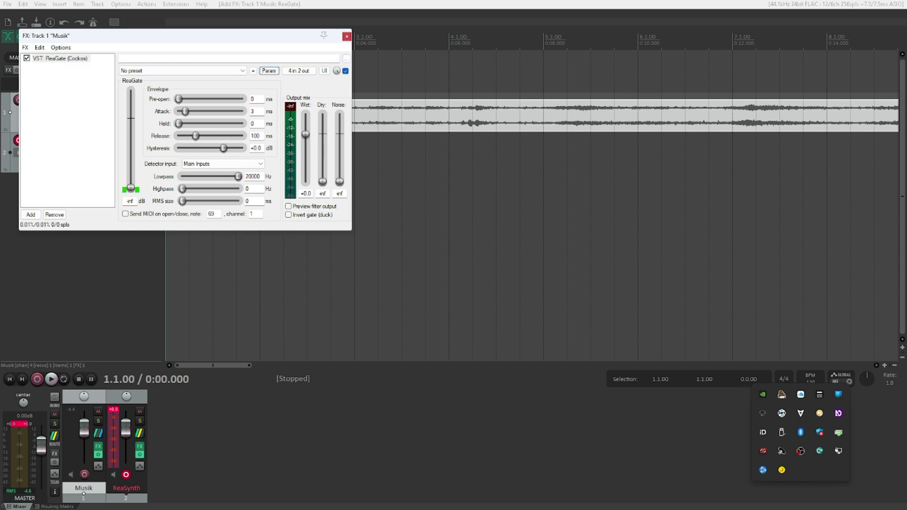
pyautogui.press('Tab')
pyautogui.press('Tab')
pyautogui.press('Tab')
pyautogui.press('Tab')
pyautogui.press('Tab')
pyautogui.press('Tab')
pyautogui.press('Tab')
pyautogui.press('Tab')
pyautogui.press('Tab')
pyautogui.press('Tab')
pyautogui.press('Tab')
pyautogui.press('Tab')
pyautogui.press('Return')
pyautogui.click(255, 148)
pyautogui.press('Tab')
# Set ReaGate's detector input to Auxiliary Inputs and step through its filter settings.
pyautogui.press('Down')
pyautogui.click(252, 176)
pyautogui.click(254, 188)
# Turn on ReaGate's Invert gate (duck) checkbox.
pyautogui.press('Tab')
pyautogui.press('Tab')
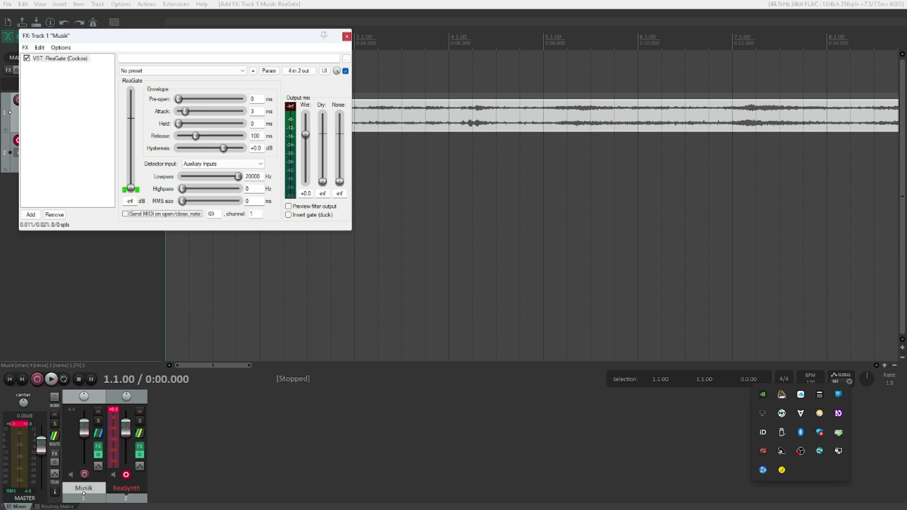
pyautogui.press('Tab')
pyautogui.press('Tab')
pyautogui.press('Tab')
pyautogui.press('Tab')
pyautogui.press('Tab')
pyautogui.press('Tab')
pyautogui.press('Tab')
pyautogui.press('Tab')
pyautogui.press('Tab')
pyautogui.press('space')
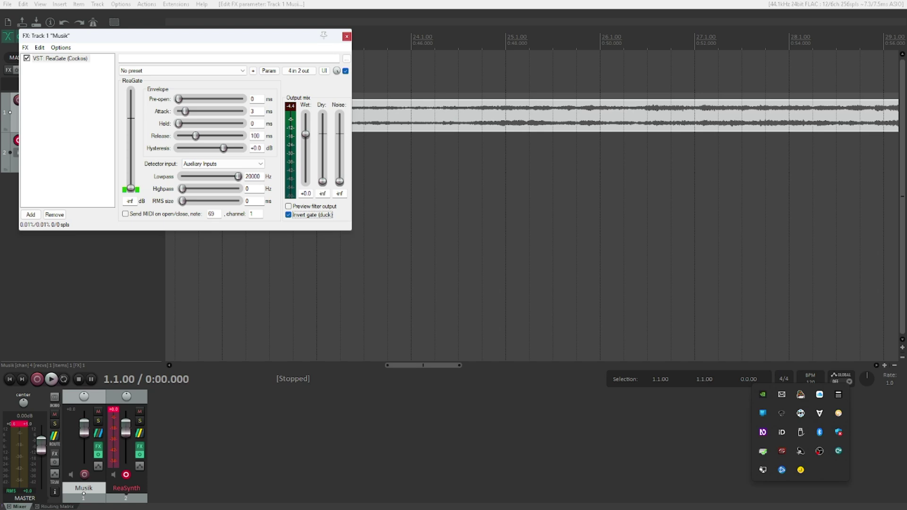
# Set the ReaGate threshold to about -13.2 dB and close the FX window.
pyautogui.press('Tab')
pyautogui.press('Tab')
pyautogui.press('Tab')
pyautogui.press('Tab')
pyautogui.press('Tab')
pyautogui.press('Tab')
pyautogui.press('Tab')
pyautogui.press('Tab')
pyautogui.press('Tab')
pyautogui.press('Up')
pyautogui.press('Up')
pyautogui.press('Up')
pyautogui.press('Up')
pyautogui.press('Up')
pyautogui.press('Up')
pyautogui.press('Up')
pyautogui.press('Up')
pyautogui.press('Up')
pyautogui.press('Up')
pyautogui.press('Up')
pyautogui.press('Up')
pyautogui.press('Up')
pyautogui.press('Up')
pyautogui.press('Up')
pyautogui.press('Up')
pyautogui.press('Down')
pyautogui.press('Down')
pyautogui.press('Down')
pyautogui.press('Down')
pyautogui.press('Down')
pyautogui.press('Down')
pyautogui.press('Escape')
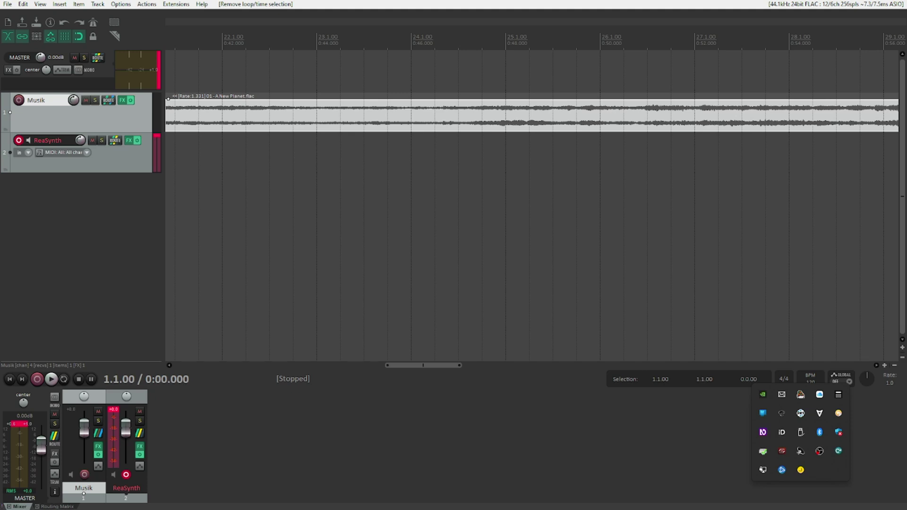
# Open the Virtual MIDI keyboard for the ReaSynth track and start playback from the beginning.
pyautogui.click(126, 491)
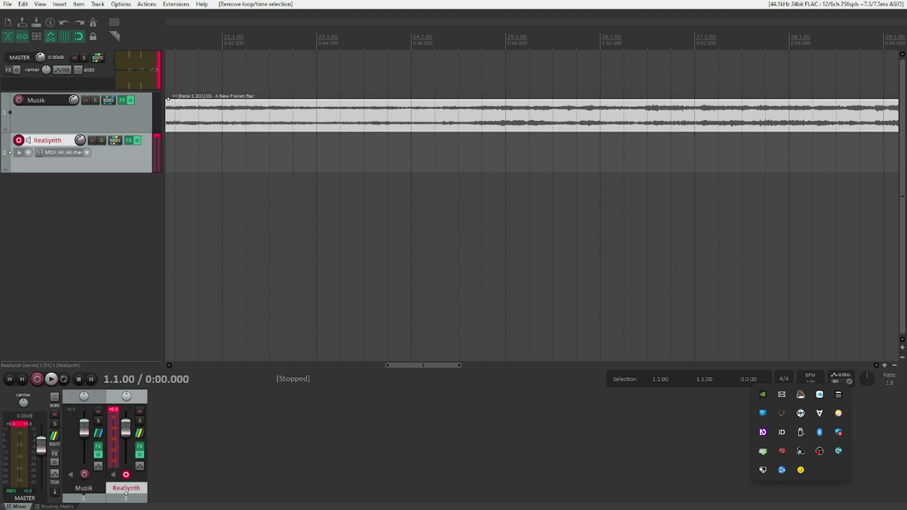
pyautogui.hotkey('alt', 'b')
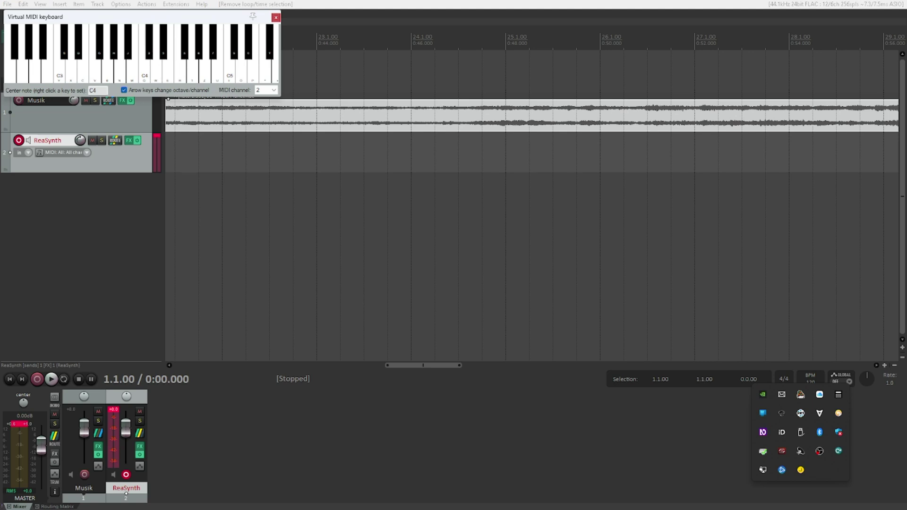
pyautogui.press('space')
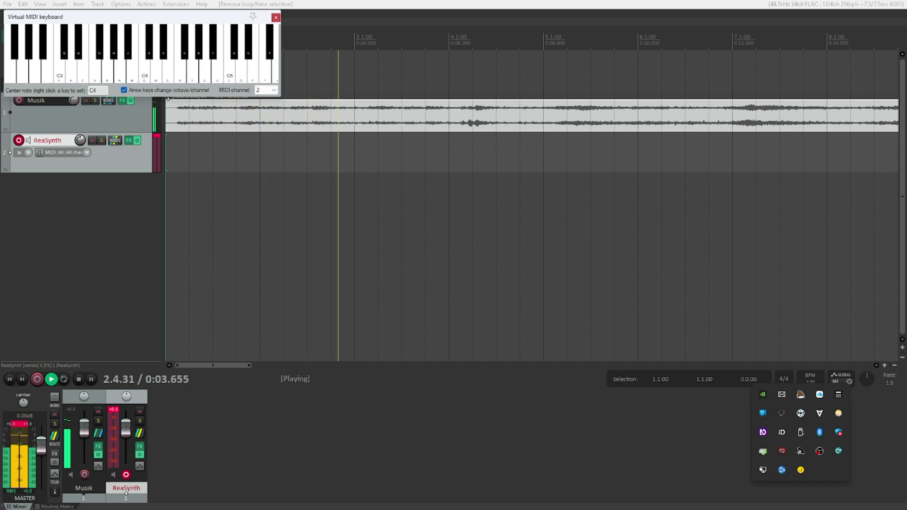
# Trigger ReaSynth notes (C4, F4, A4, then a descending run) to hear the Music duck, then stop.
pyautogui.press('q')
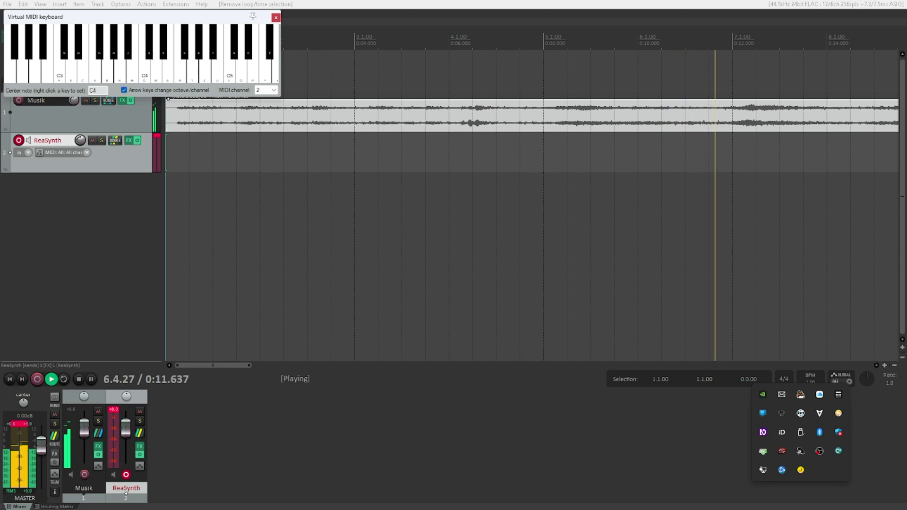
pyautogui.press('r')
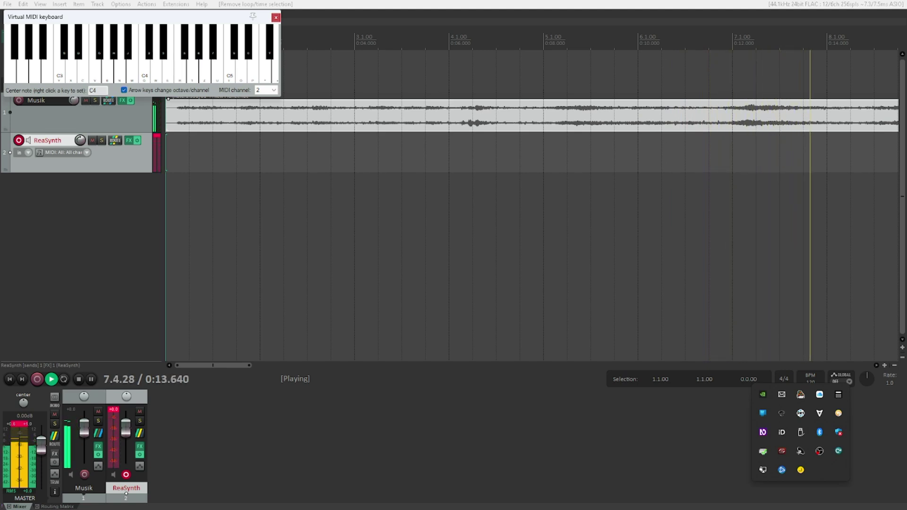
pyautogui.press('r')
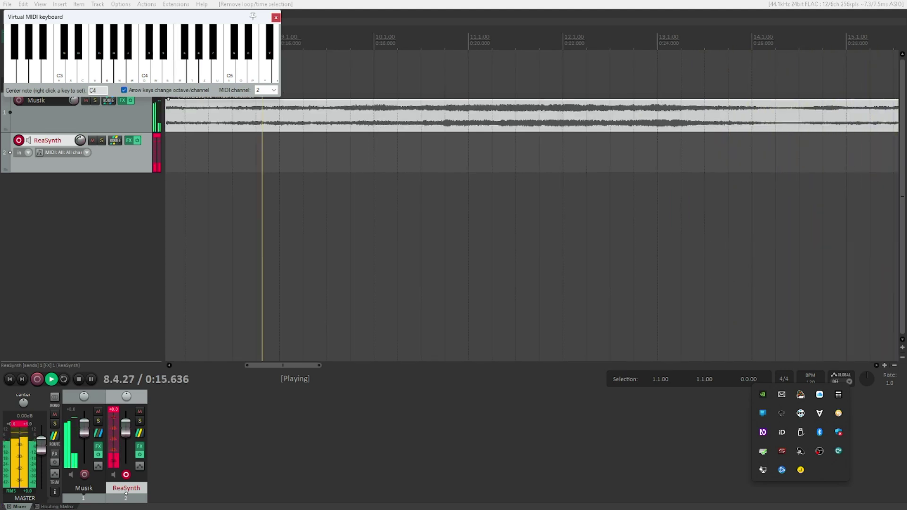
pyautogui.press('z')
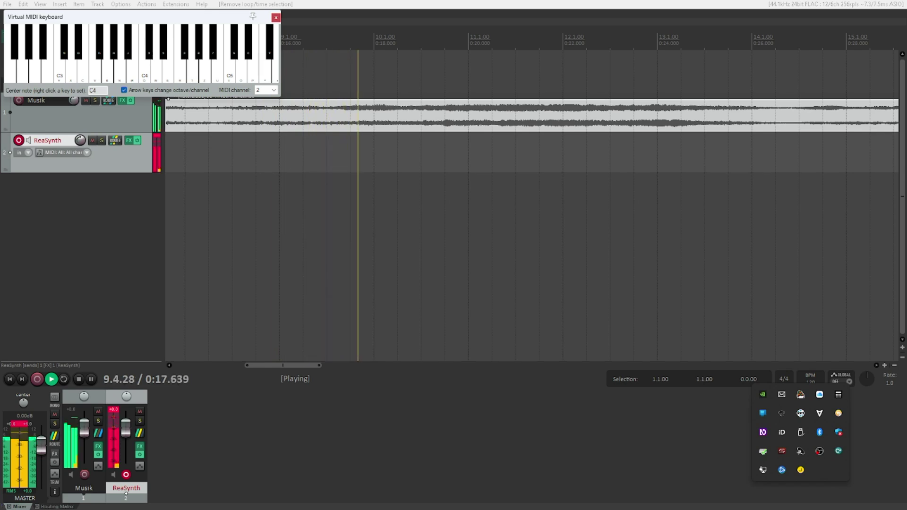
pyautogui.press('r')
pyautogui.press('e')
pyautogui.press('w')
pyautogui.press('q')
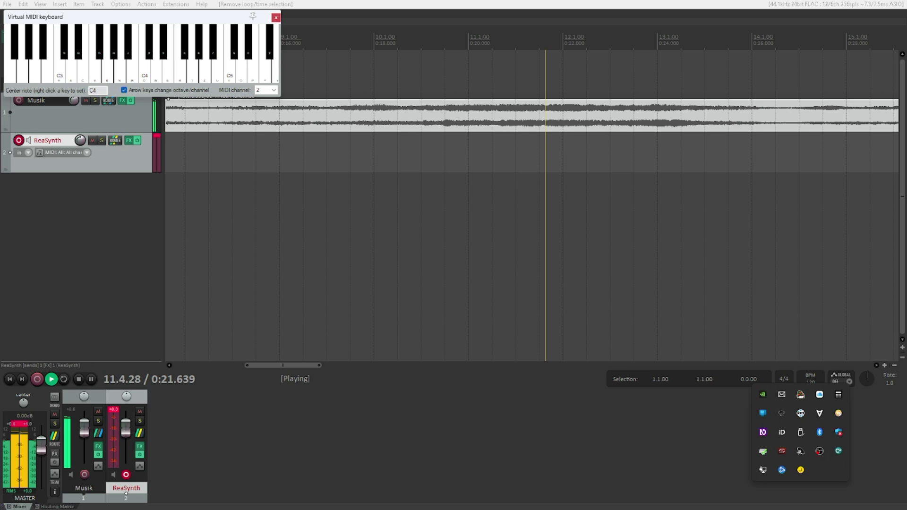
pyautogui.press('space')
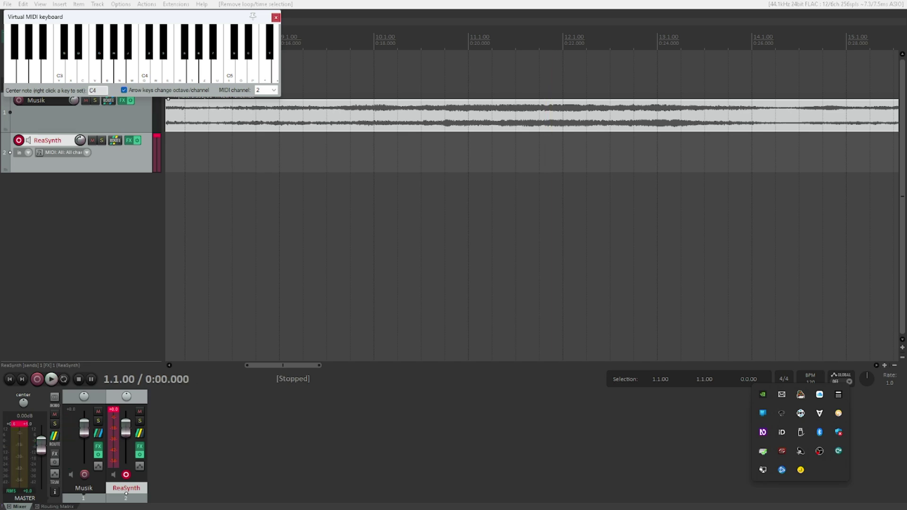